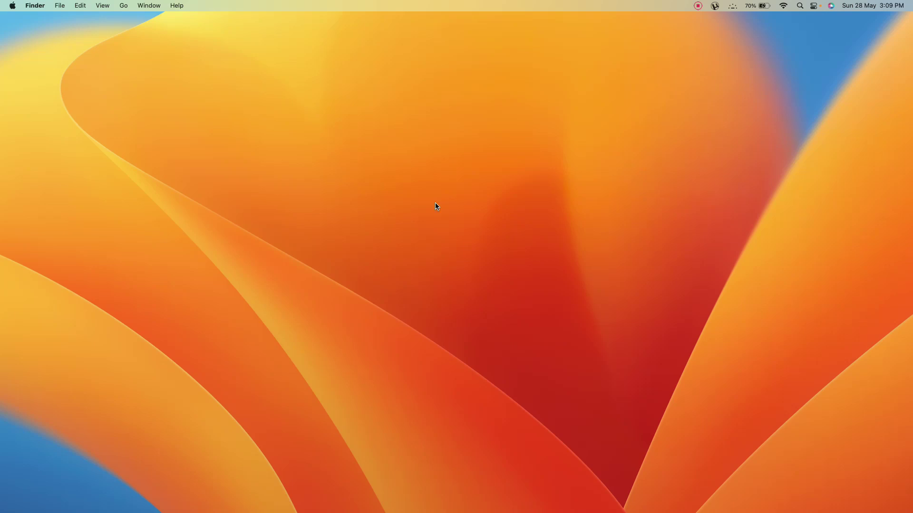
Search 'setting' in Spotlight to launch System Settings, then scroll the sidebar down
key("super+space")
type("s")
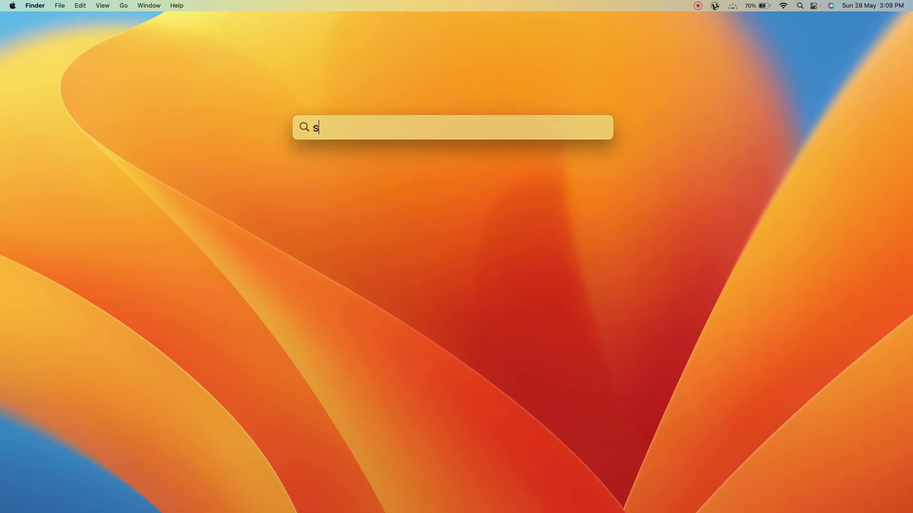
type("etting")
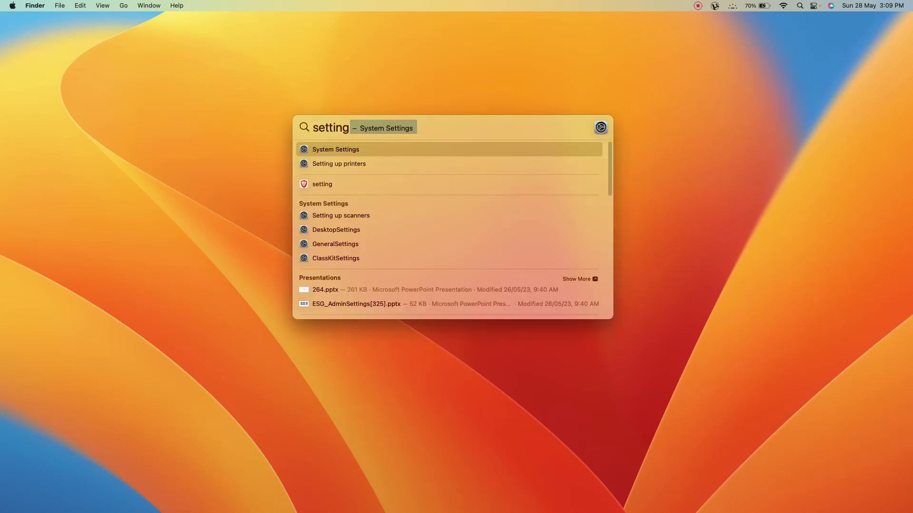
key("Return")
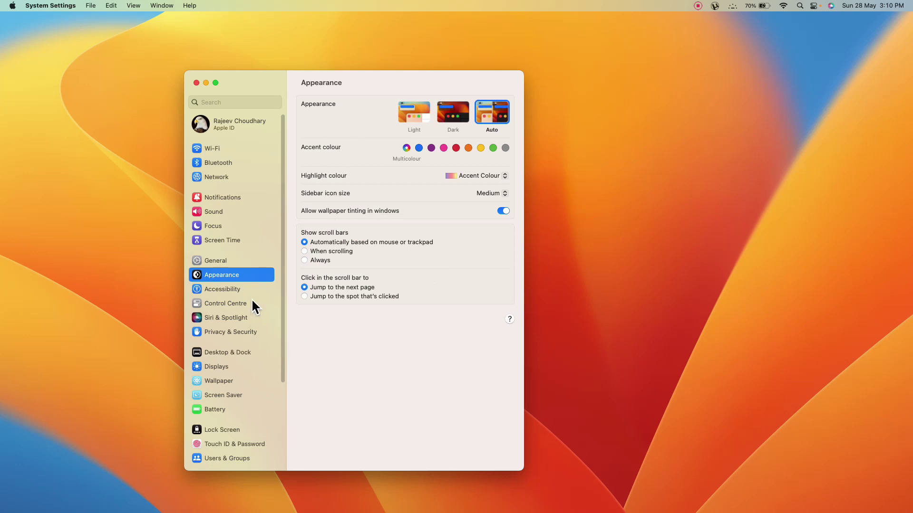
scroll(252, 301, "down", 5)
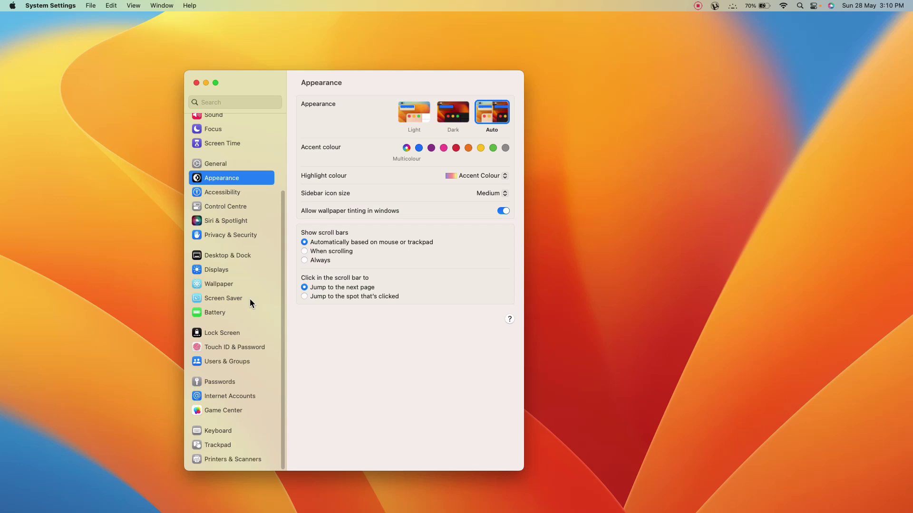
Go to the Trackpad page with tracking speed at the Fast end
left_click(220, 447)
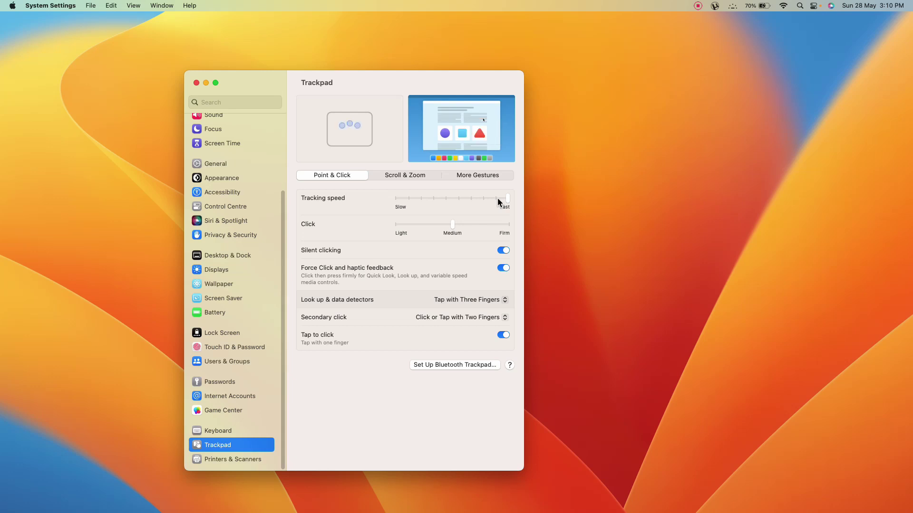
Search 'mouse' and go to the Accessibility Pointer Control Mouse & Trackpad options
left_click(235, 103)
type("mou")
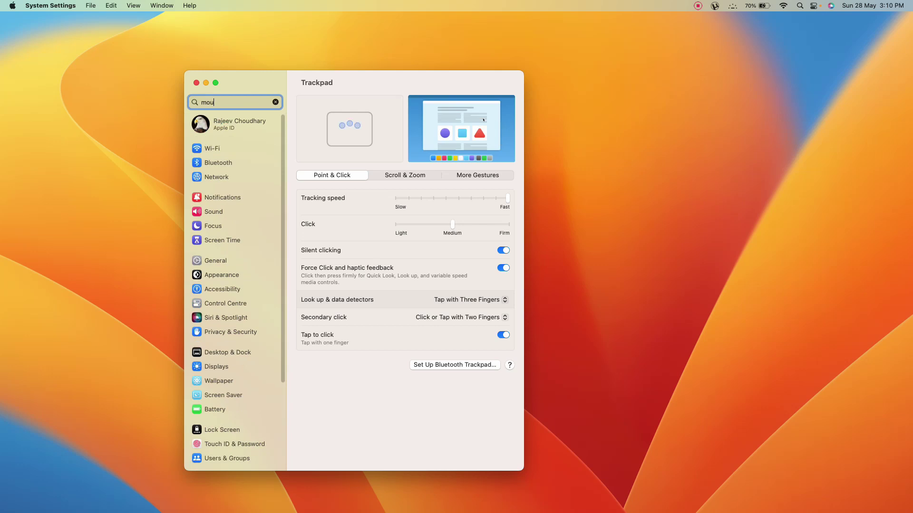
type("se")
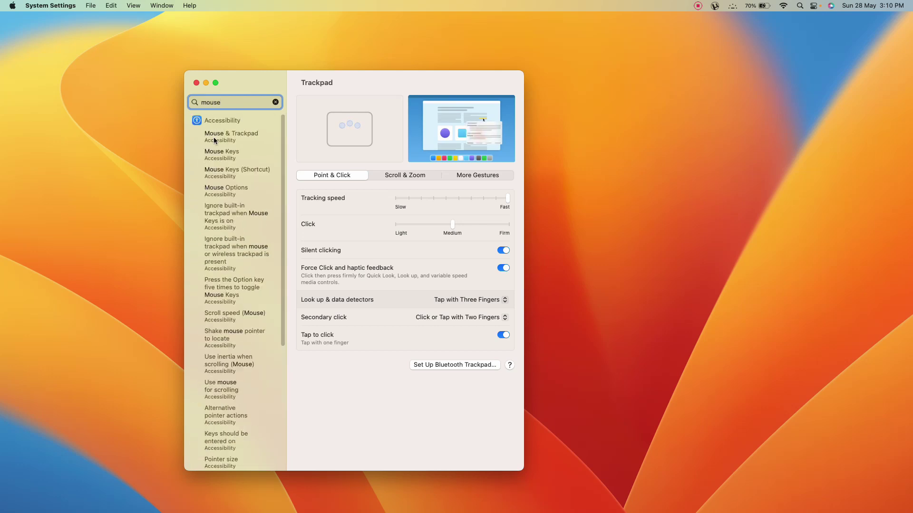
left_click(239, 133)
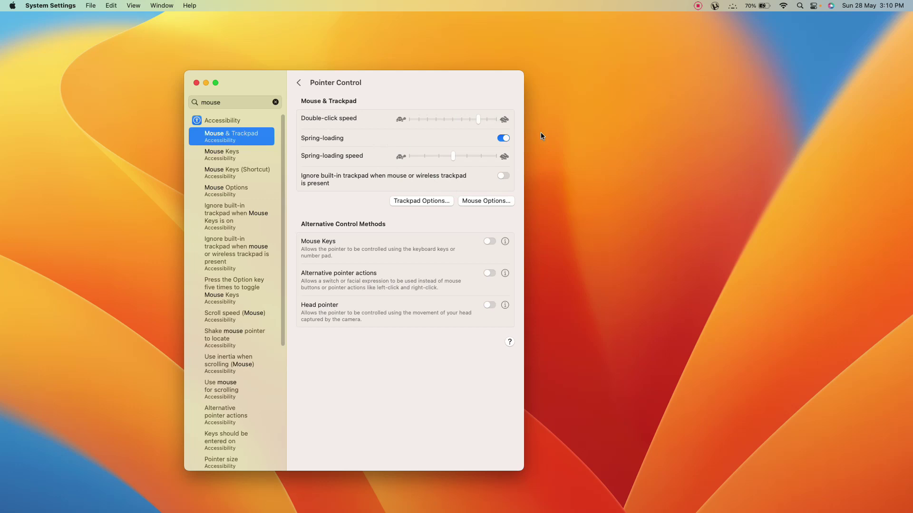
left_click(489, 201)
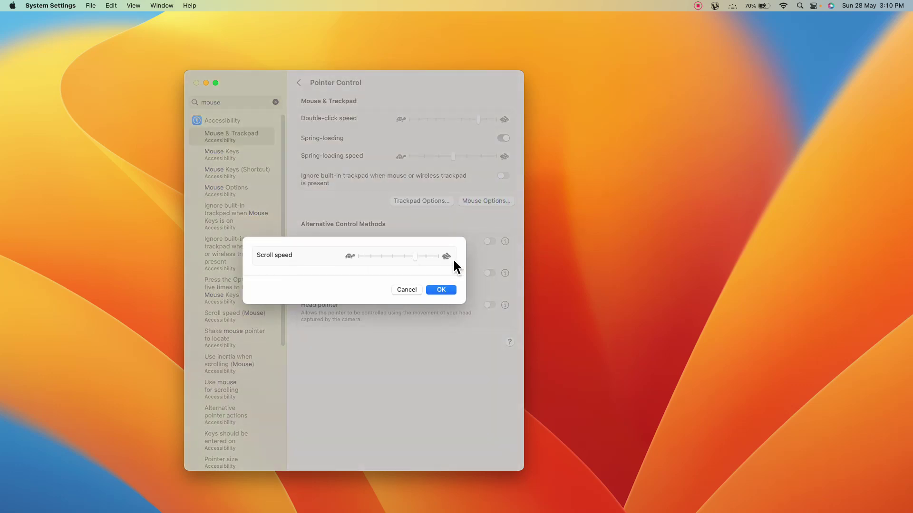
left_click(408, 290)
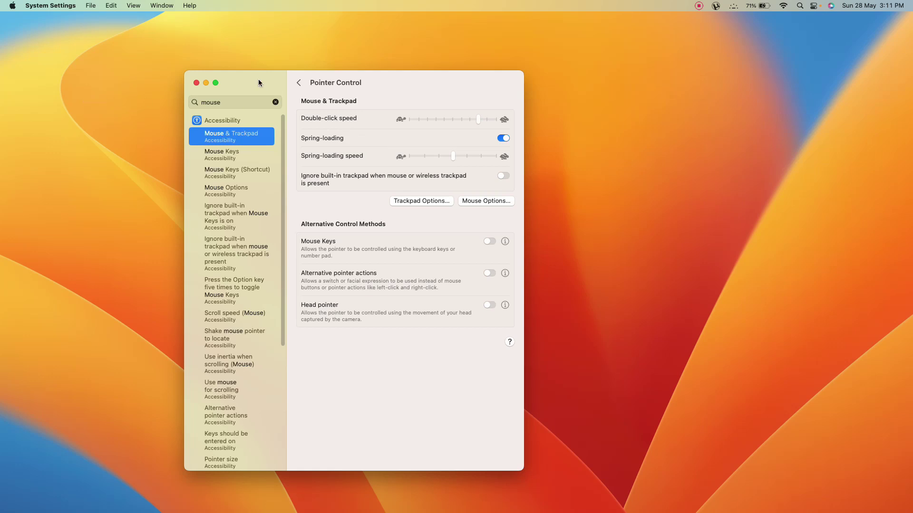
Clear the search, go to Displays, and select the VG240Y S monitor
left_click(275, 103)
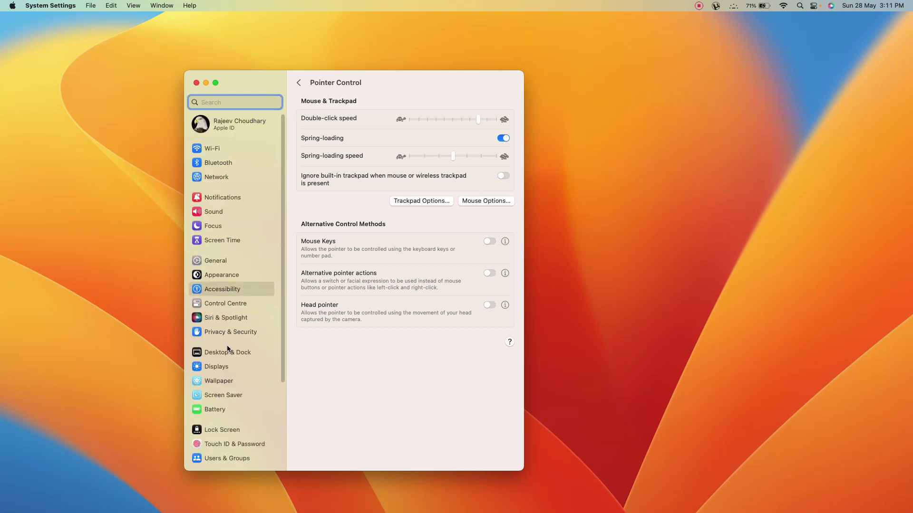
left_click(219, 366)
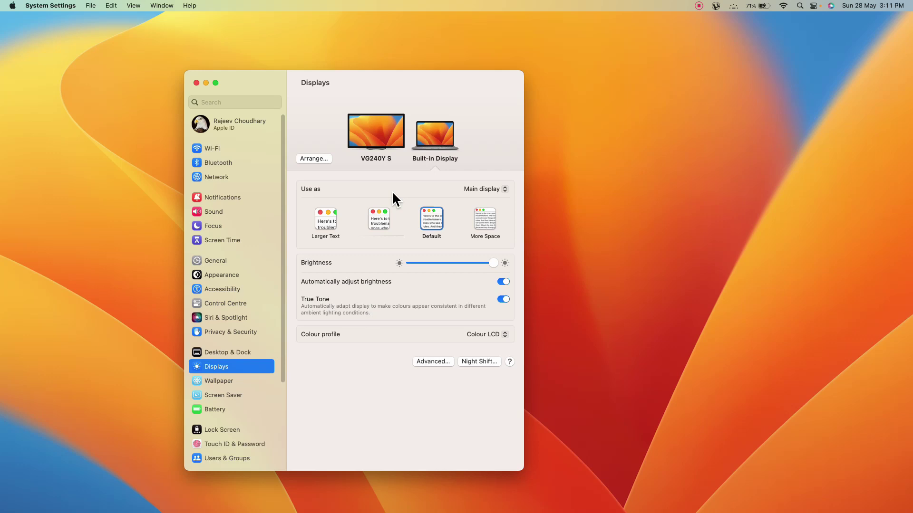
left_click(383, 132)
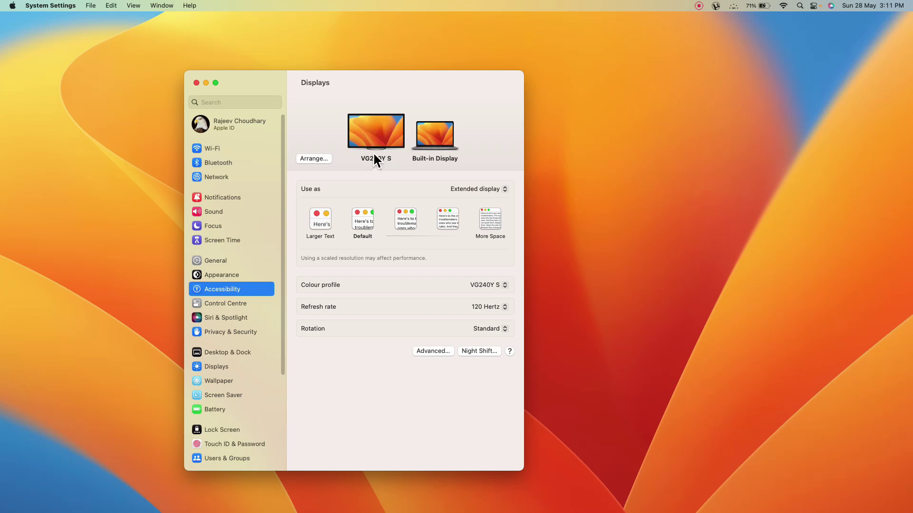
left_click(486, 305)
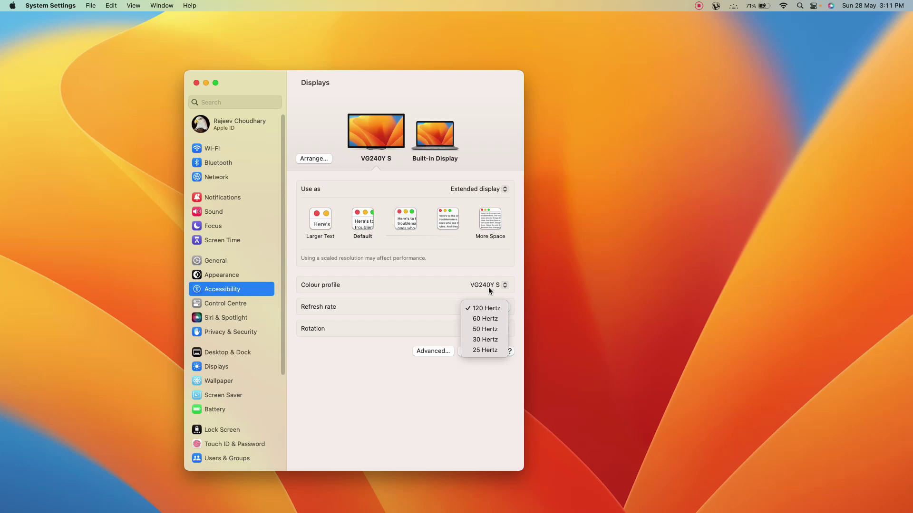
left_click(487, 350)
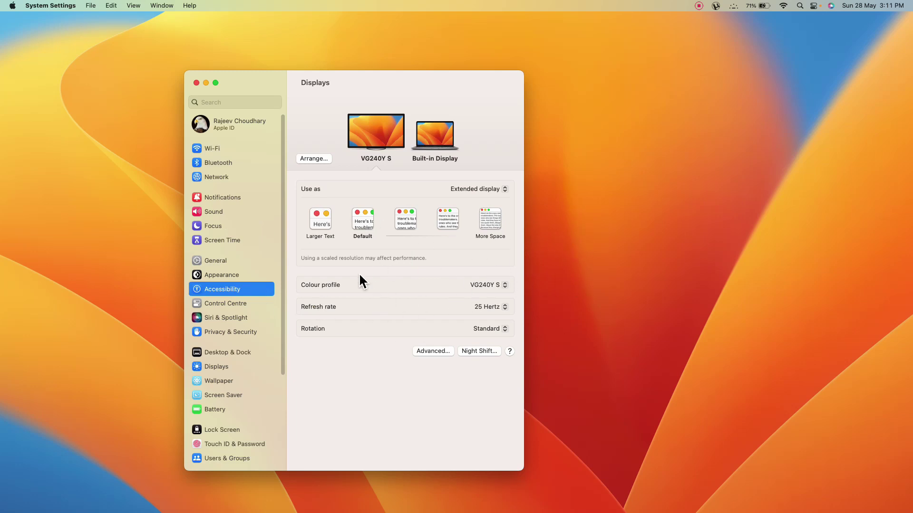
left_click(499, 307)
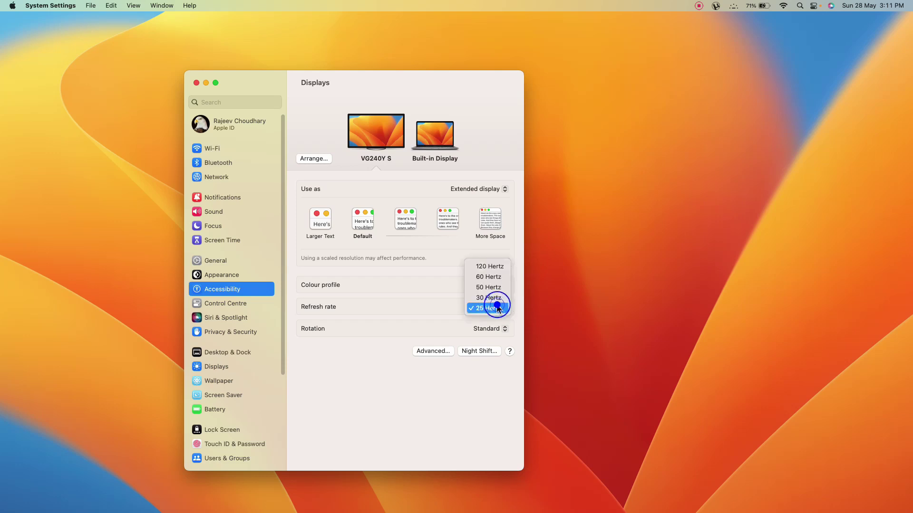
left_click(493, 267)
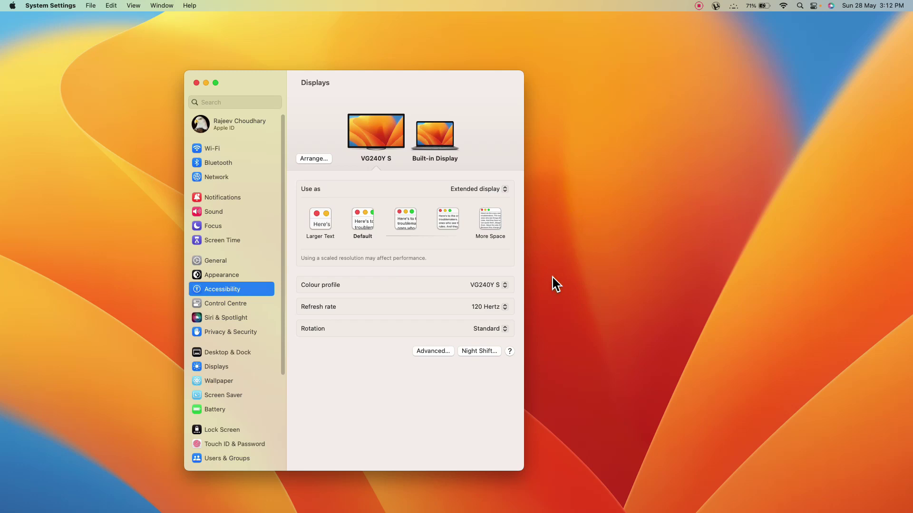
left_click(501, 310)
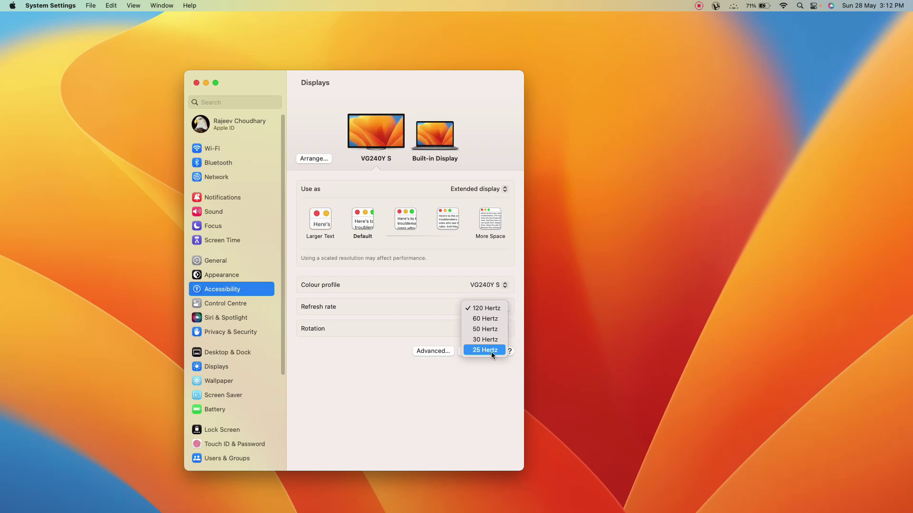
left_click(379, 401)
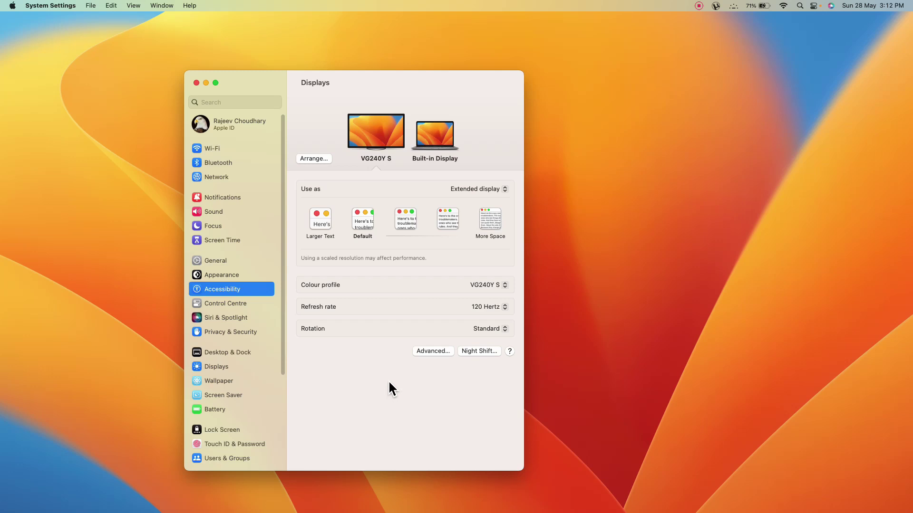
Switch the VG240Y S to an exact resolution list with all resolutions, including low resolution modes
key("alt")
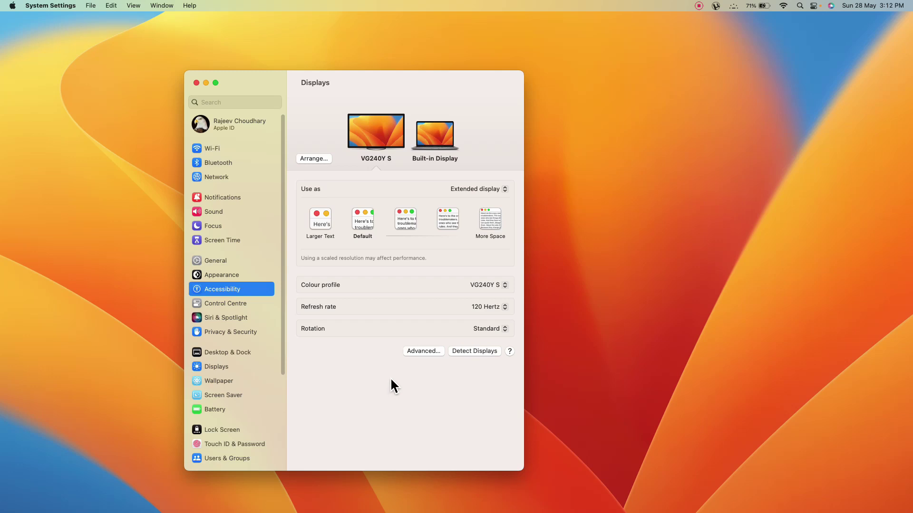
left_click(495, 221, "alt")
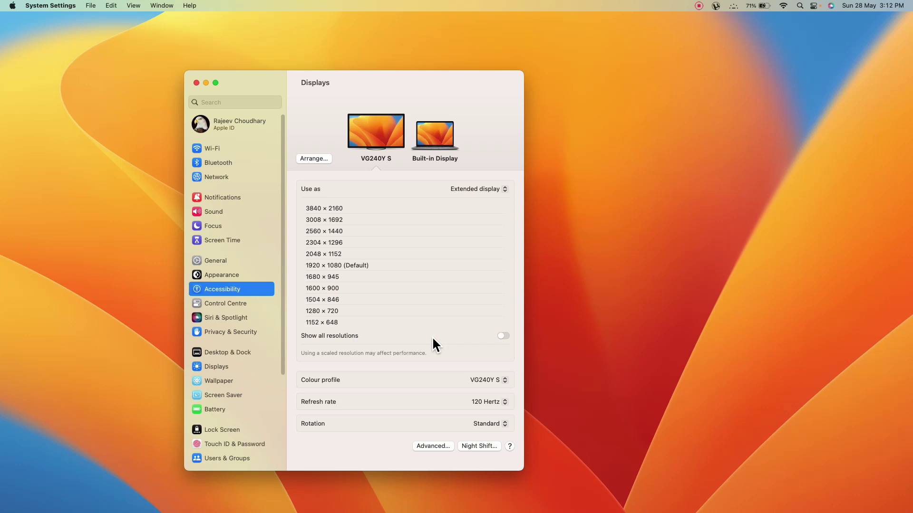
left_click(502, 335)
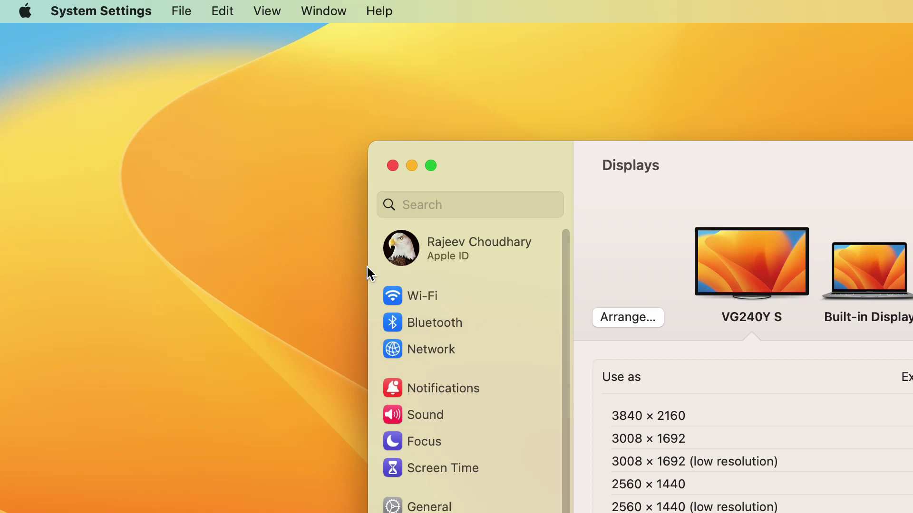
Set the VG240Y S to 1920 × 1080 (low resolution) with the refresh rate at 120 Hertz
left_click(480, 407)
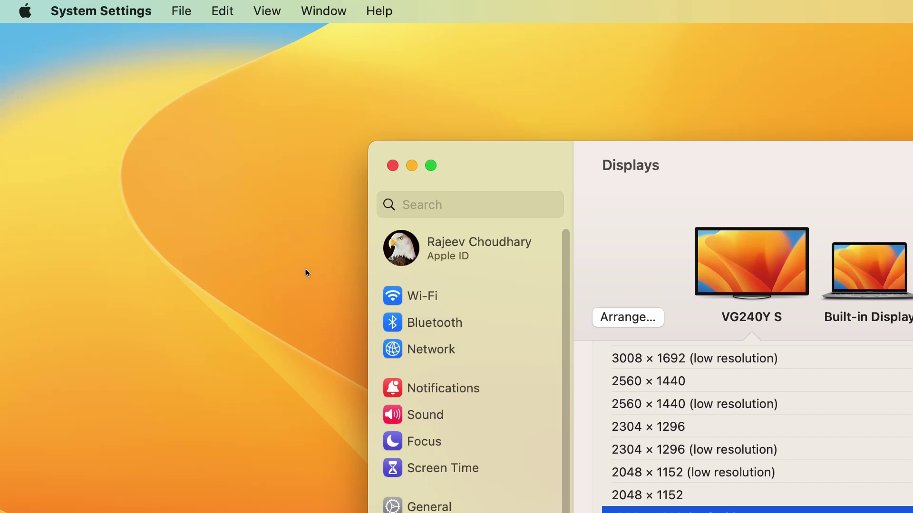
left_click(387, 270)
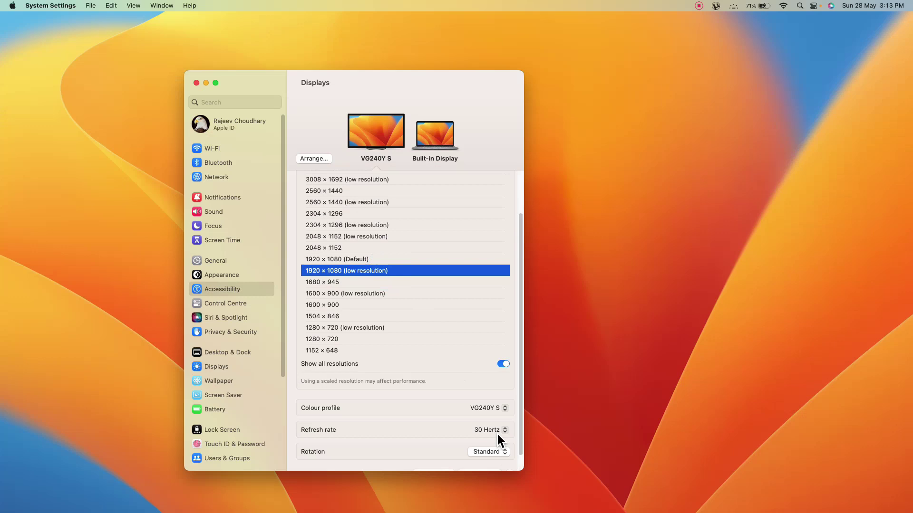
left_click(495, 431)
left_click(493, 401)
Open and dismiss the Apple menu, leaving Finder active in front of System Settings
left_click(12, 6)
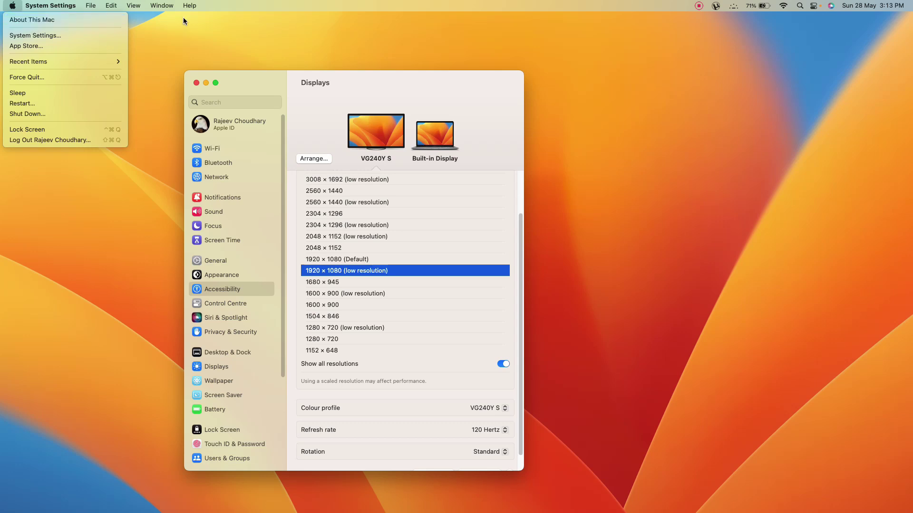
left_click(198, 41)
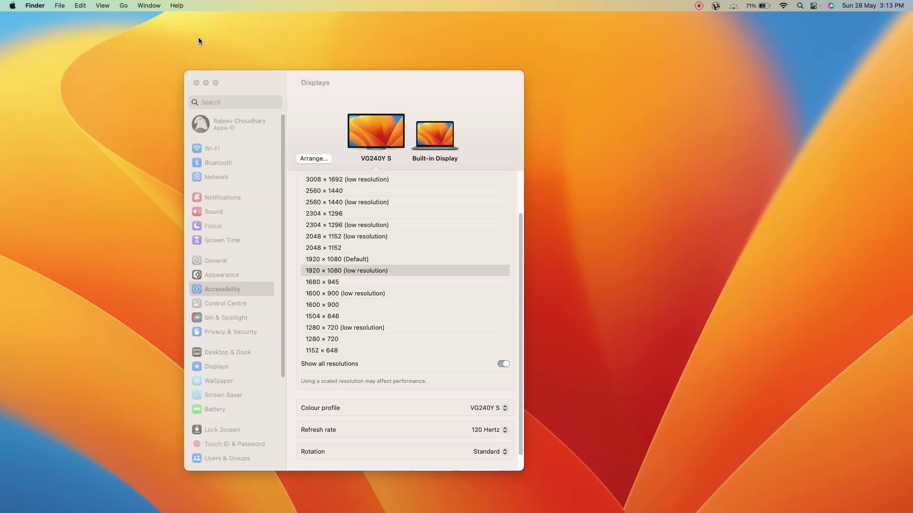